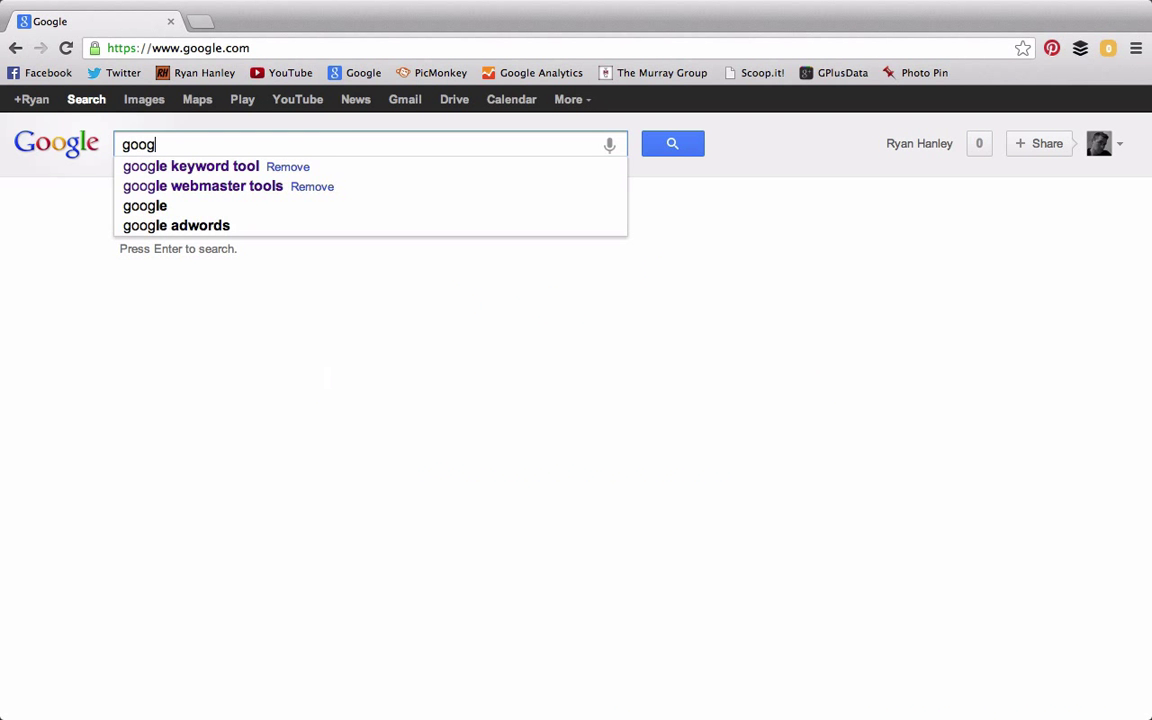
Search Google for 'google keyword tool' and open the Google's Keyword Tool - Google AdWords result
text(le keyword tool)
key(Return)
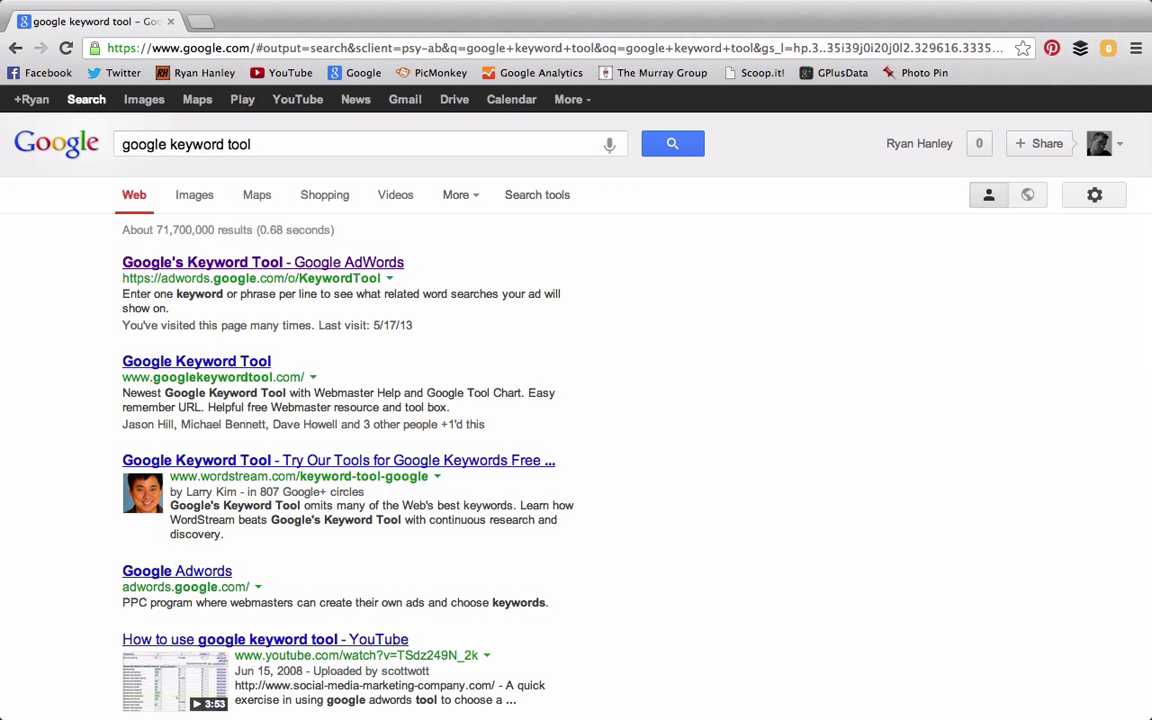
click(252, 264)
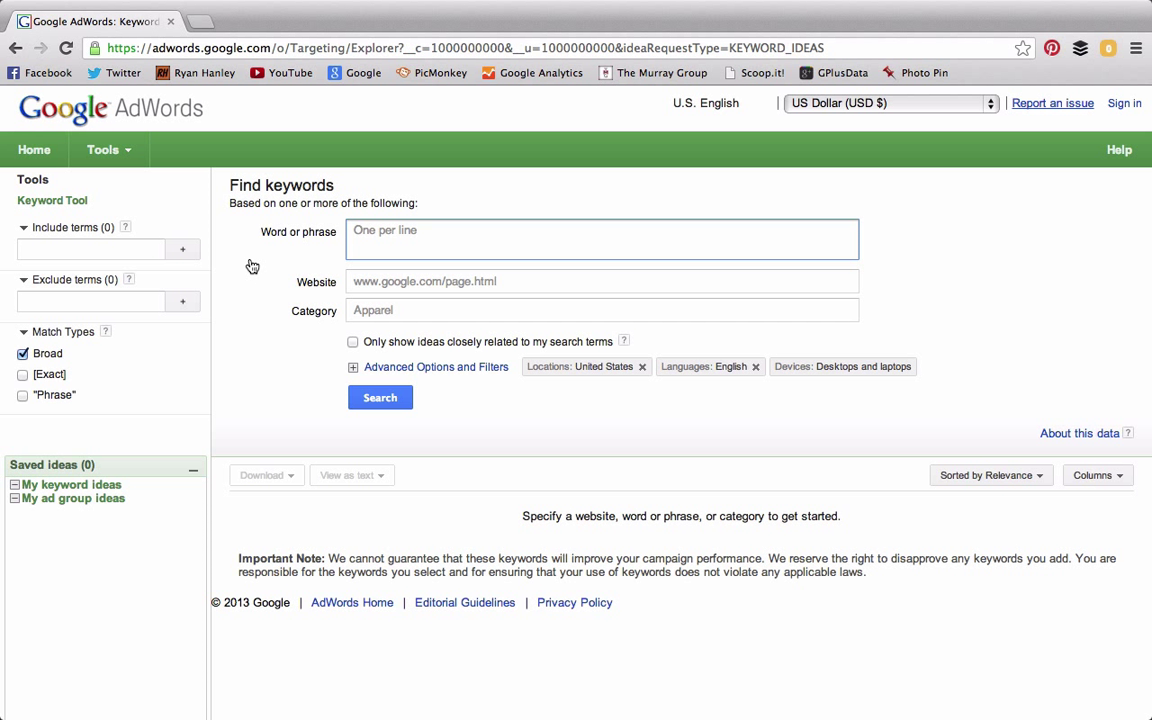
Search the Keyword Tool for the phrase 'ny home insurance'
text(ny home insurance)
click(396, 400)
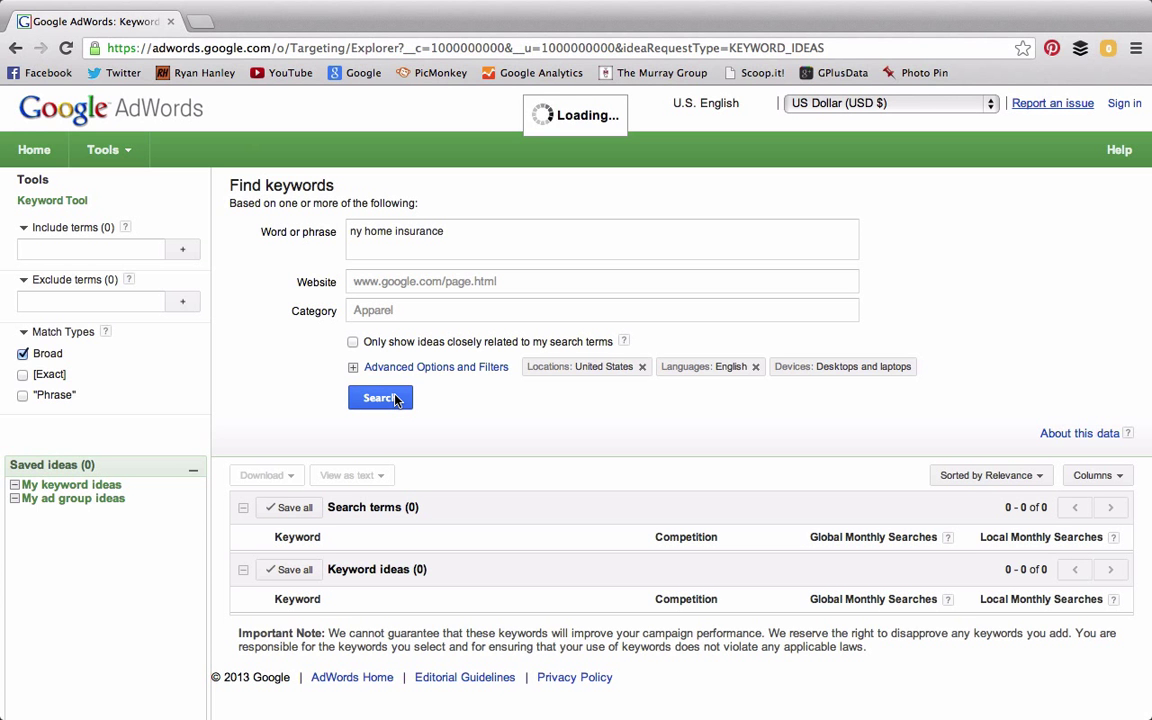
scroll(590, 536, down, 5)
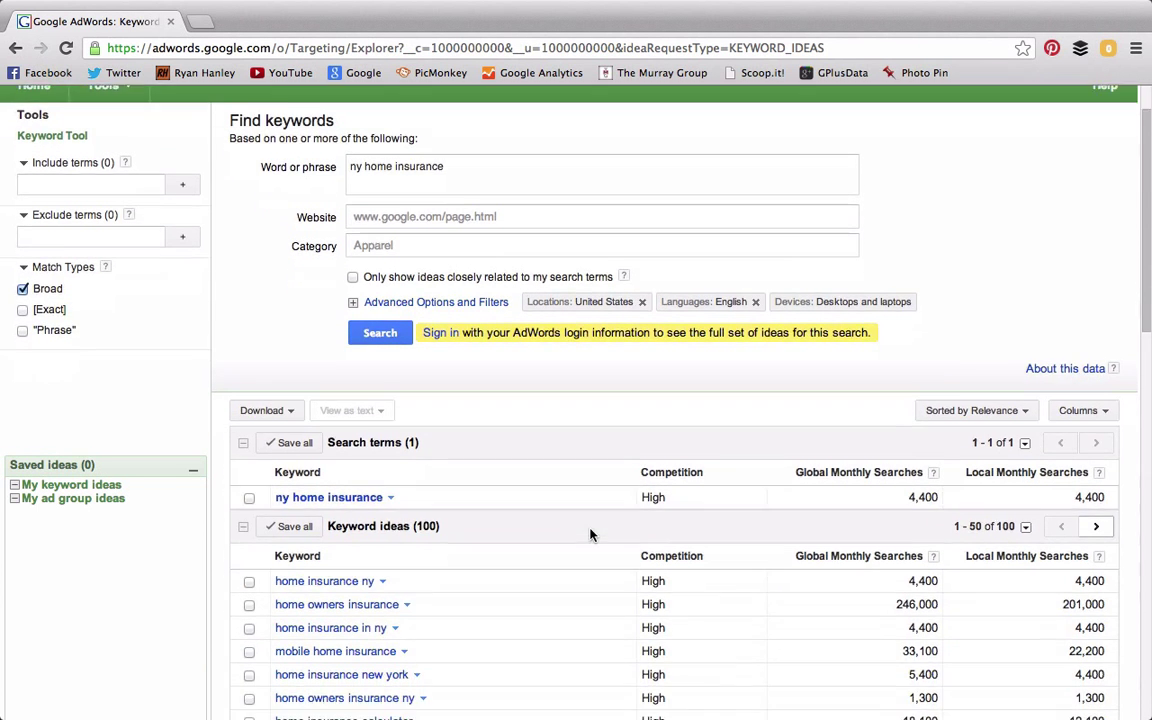
scroll(590, 536, down, 1)
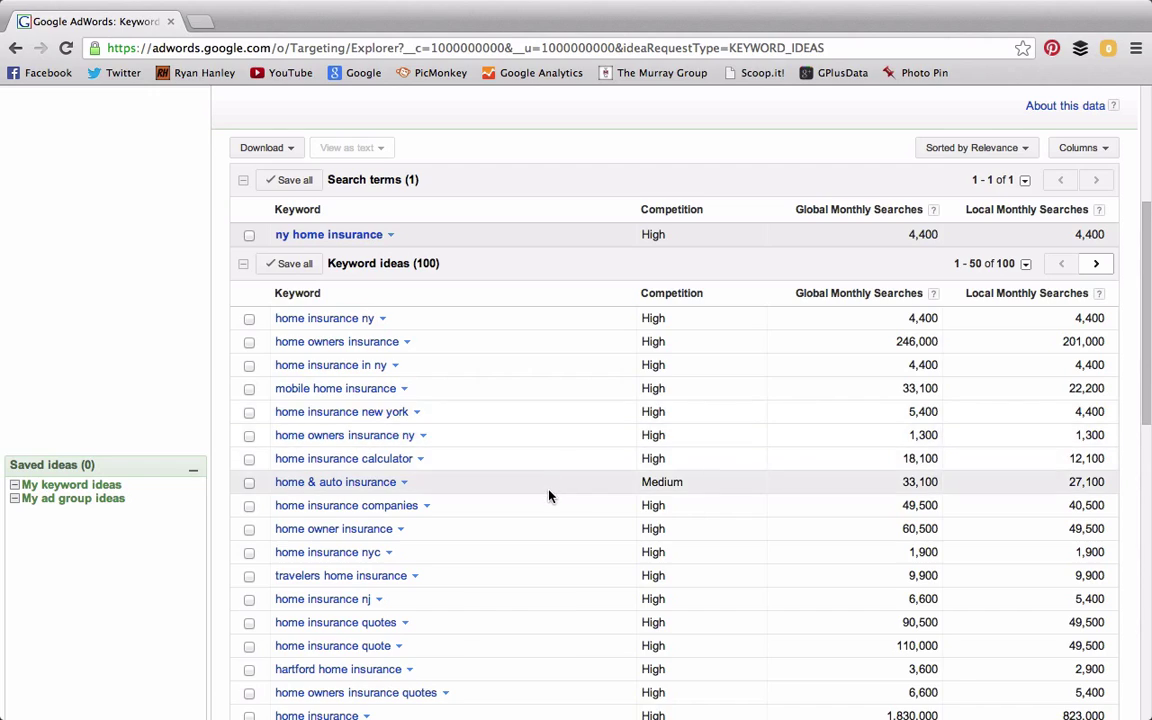
scroll(549, 495, down, 1)
scroll(549, 495, down, 5)
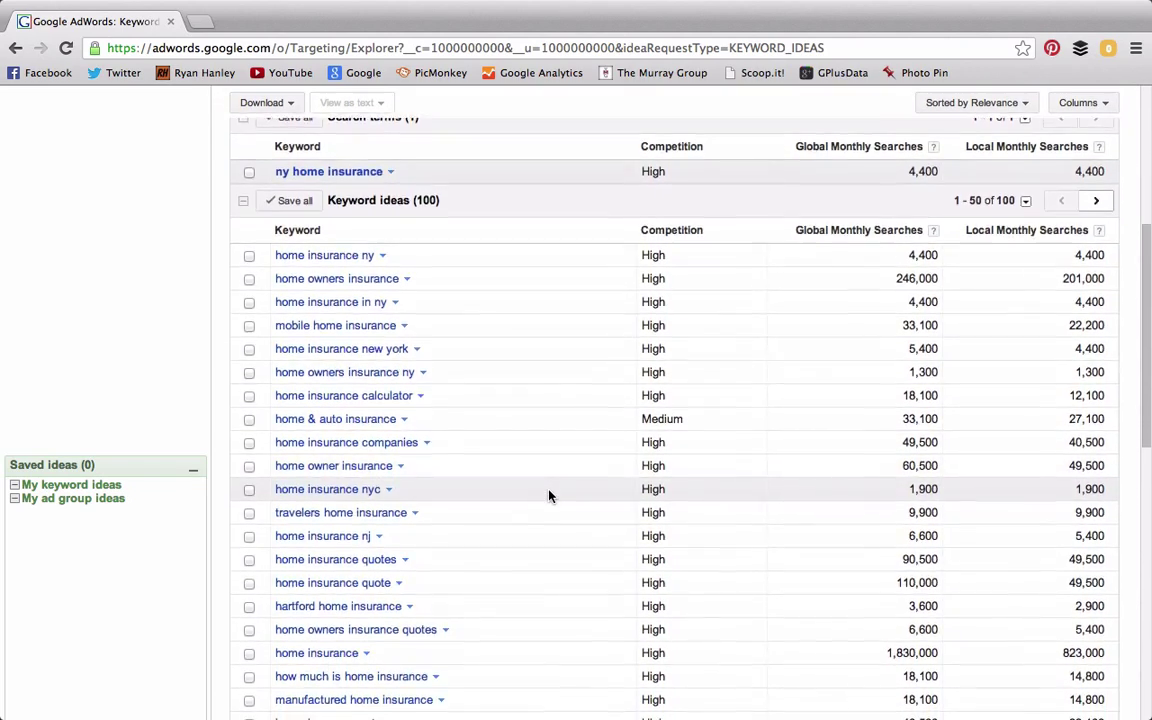
scroll(549, 495, down, 5)
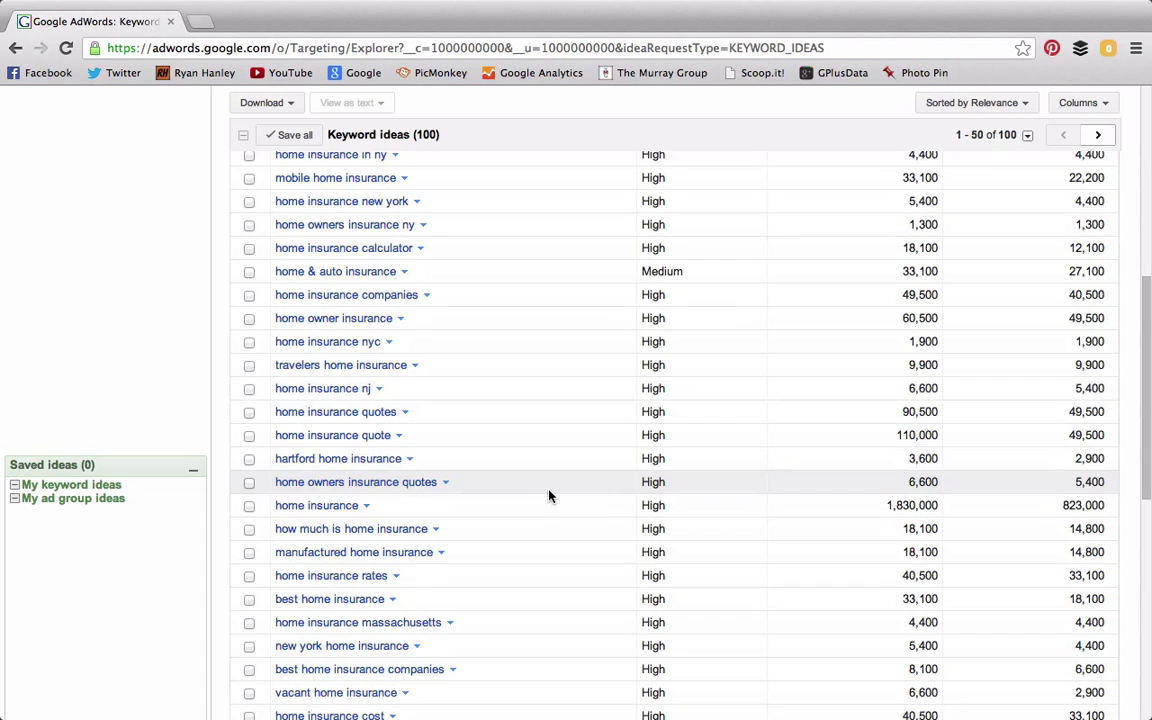
scroll(549, 495, down, 4)
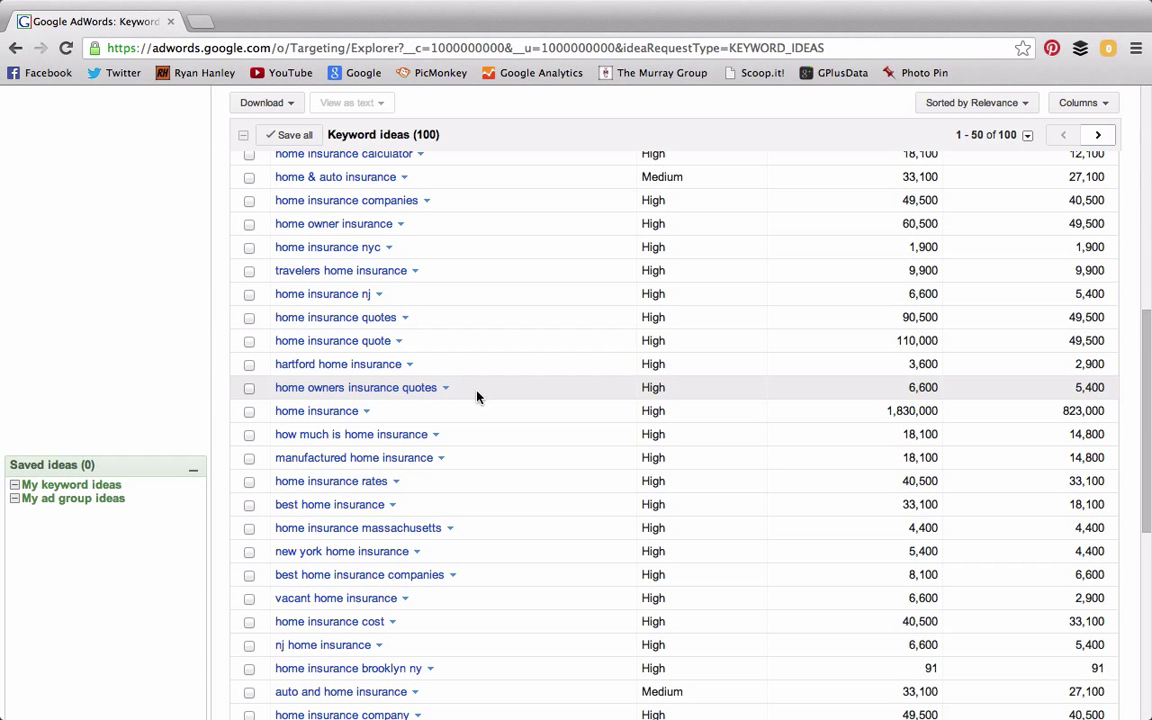
scroll(476, 397, down, 3)
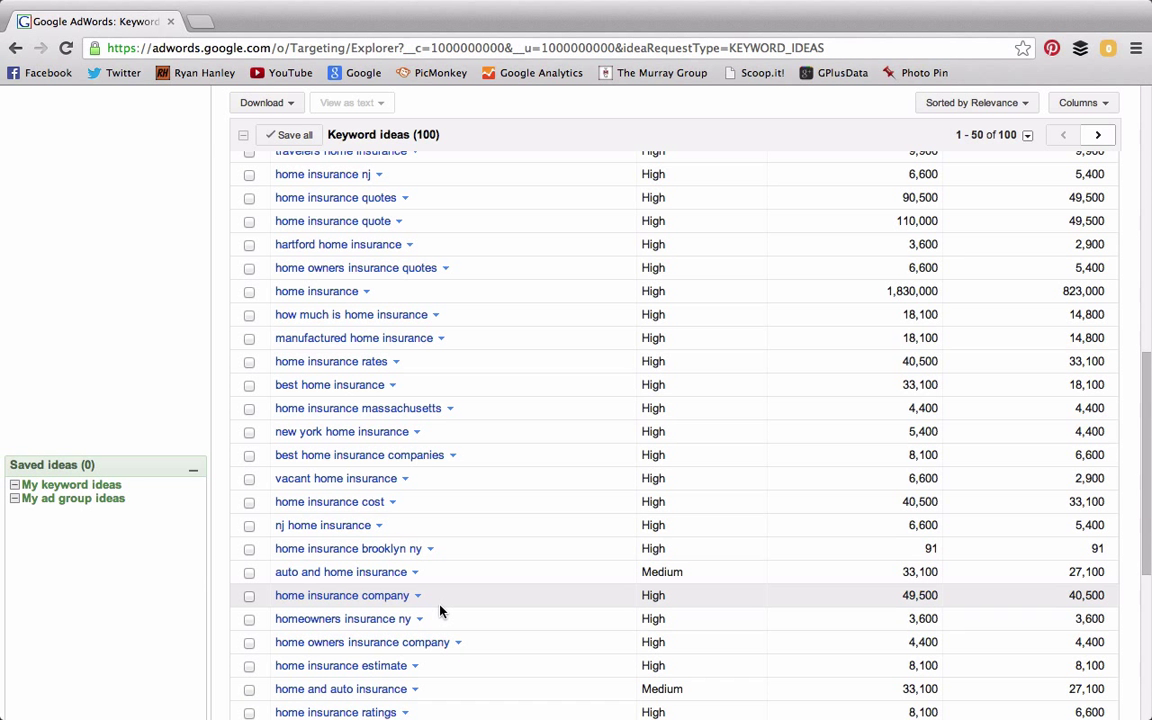
Go to ubersuggest.org in the address bar
click(425, 48)
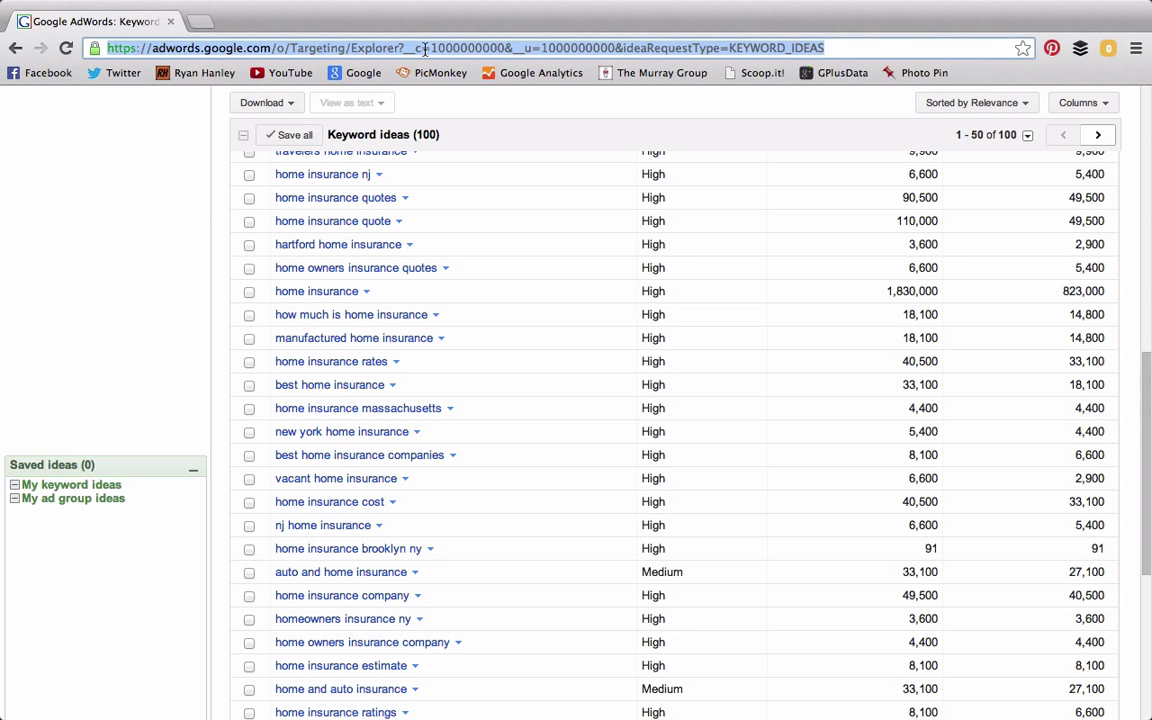
text(ubersuggest.org)
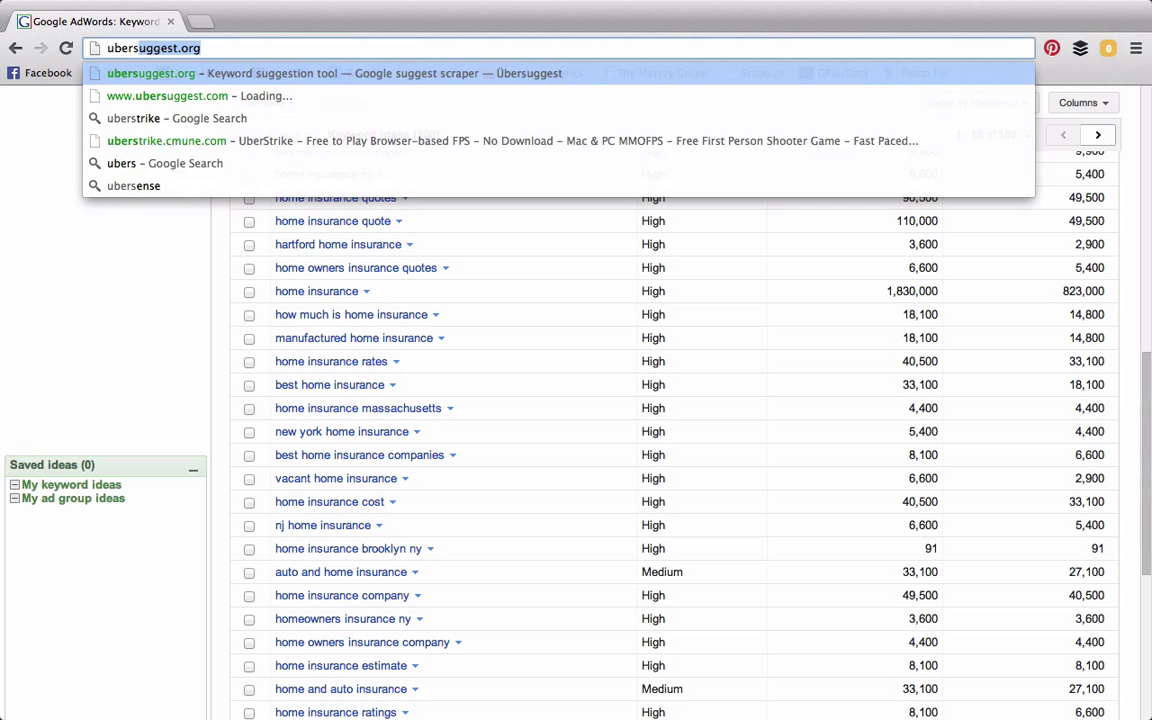
key(Return)
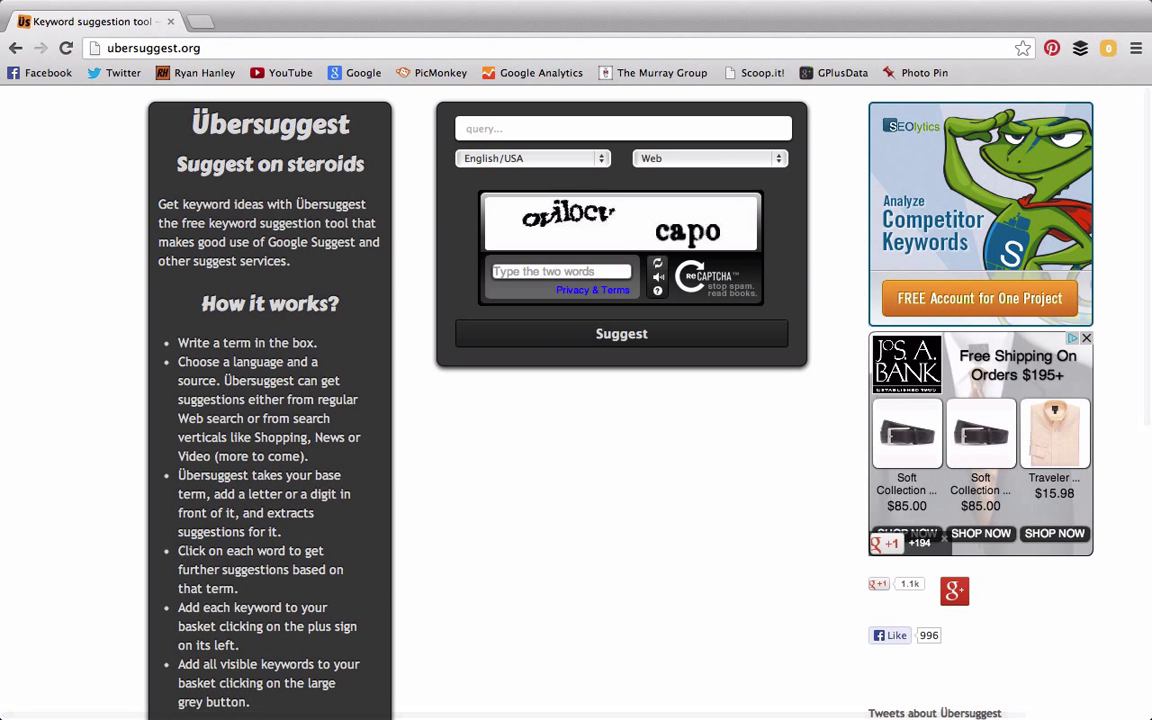
Enter 'ny home insurance' as the query, answer the captcha, and request suggestions
click(658, 128)
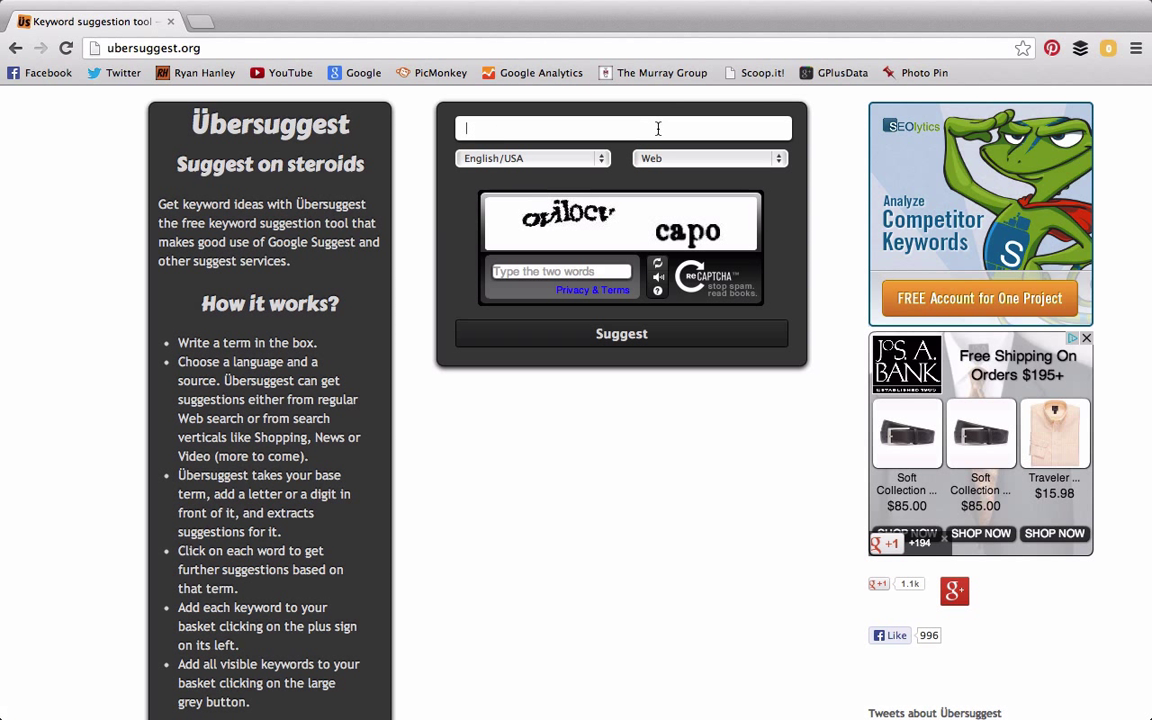
text(ny home insurance)
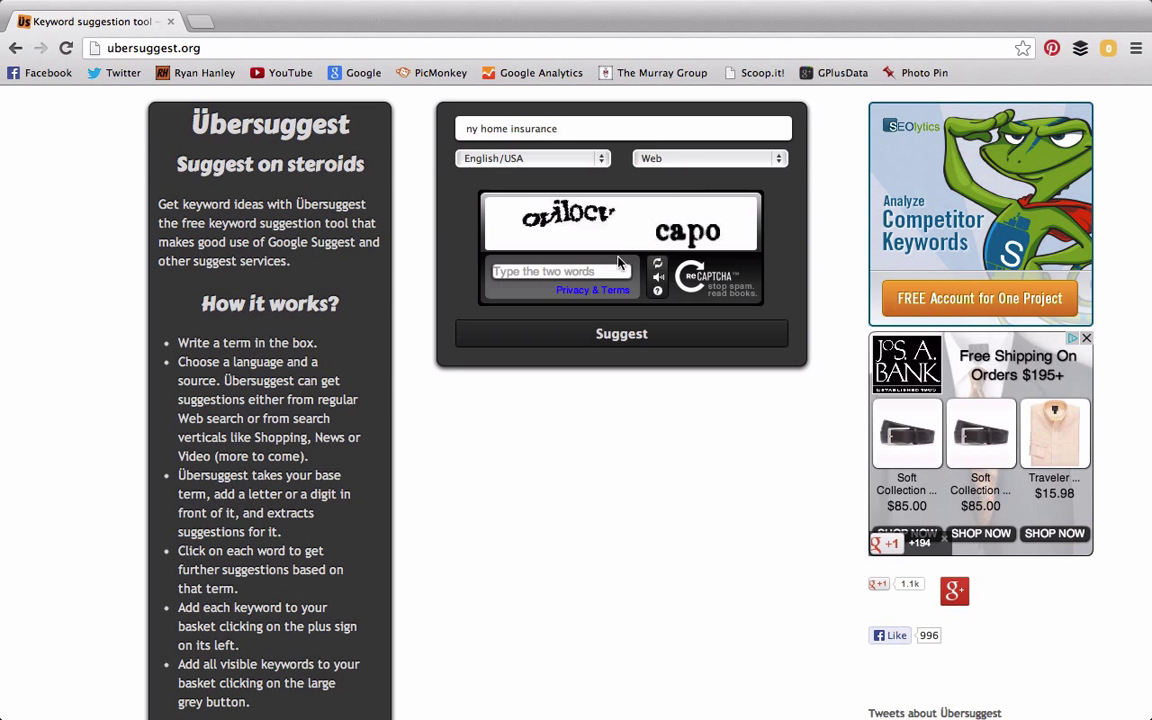
click(591, 271)
text(ovilo)
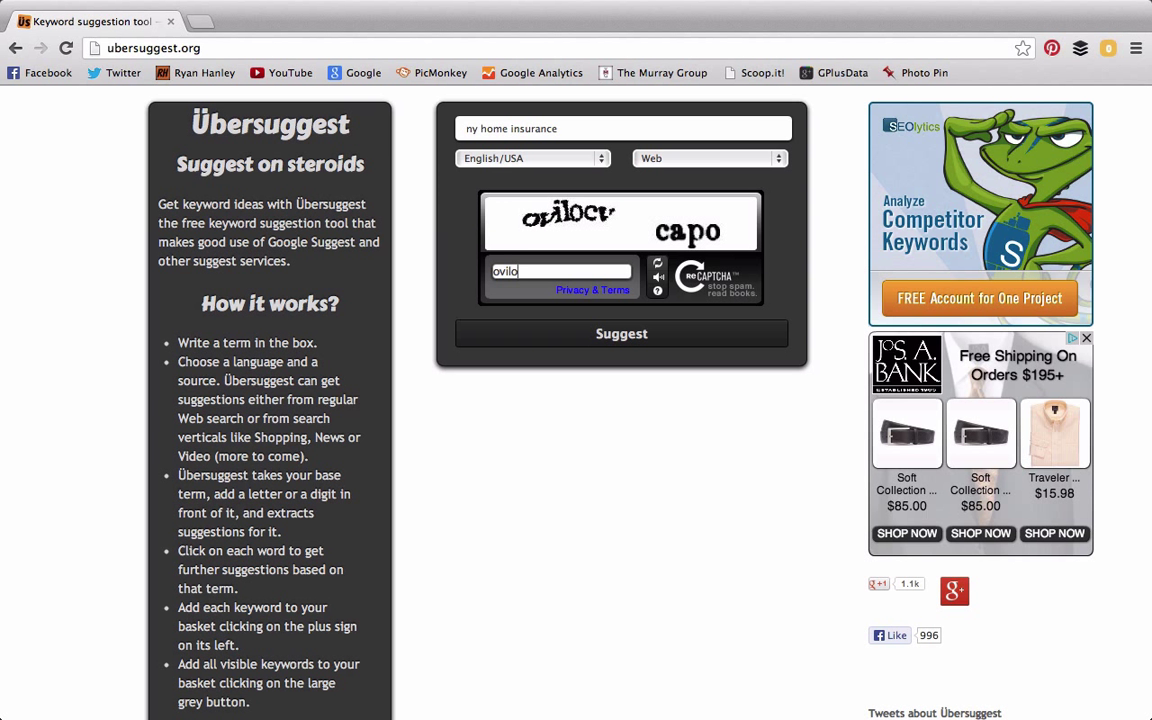
text(cy capo)
click(656, 337)
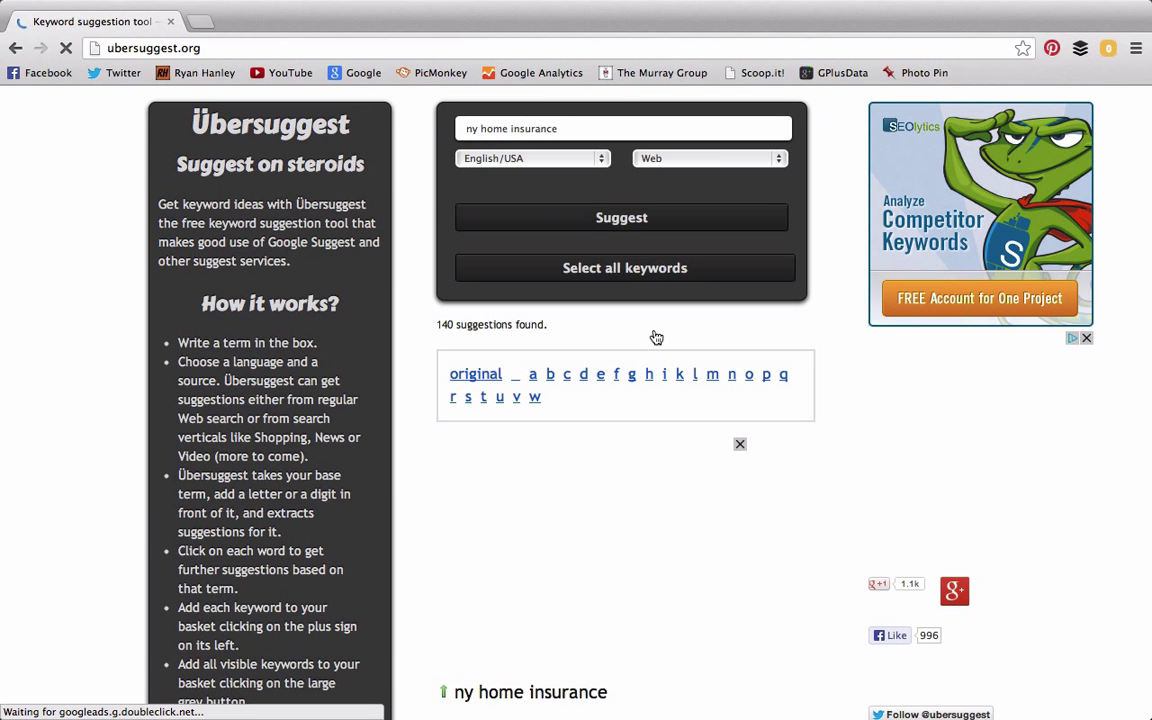
Scroll through the 140 'ny home insurance' suggestions down to the '+ c' group
scroll(656, 337, down, 1)
scroll(656, 337, down, 3)
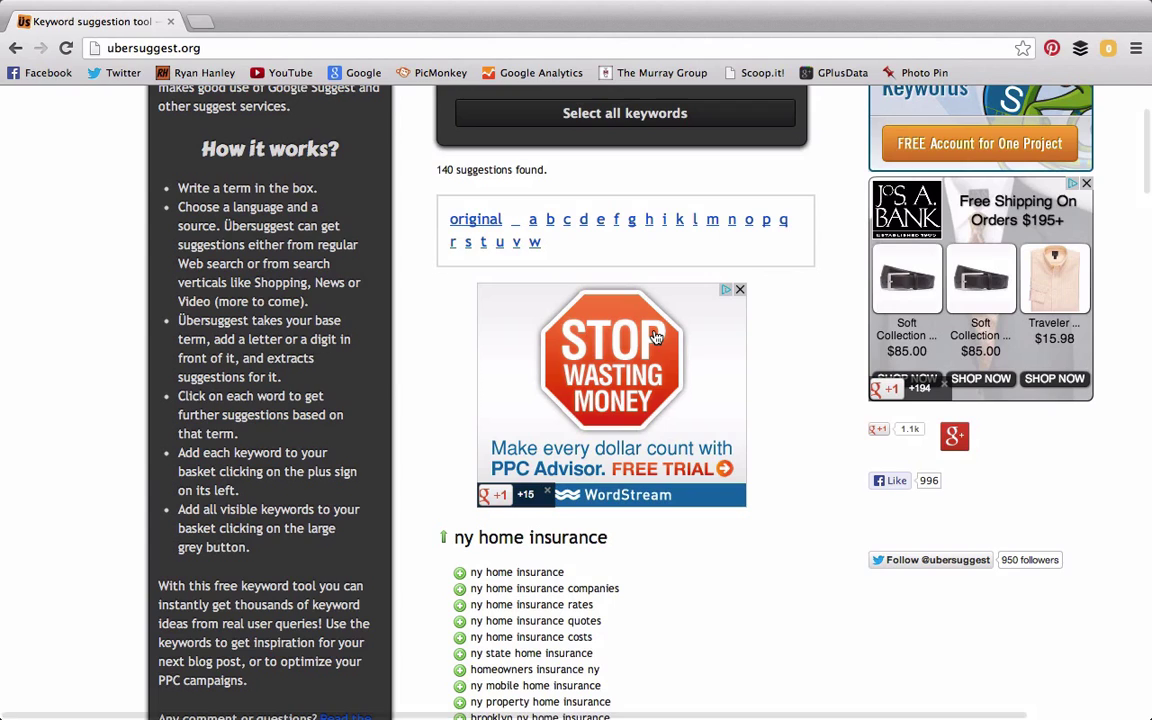
scroll(656, 337, up, 3)
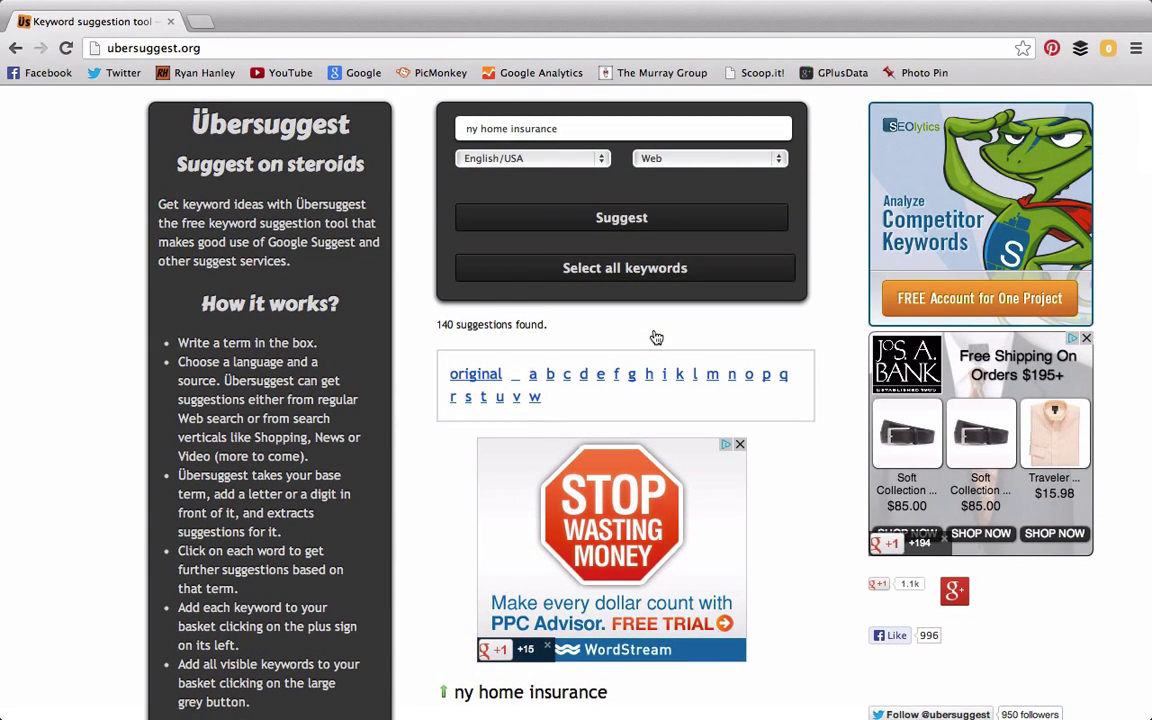
scroll(656, 337, down, 10)
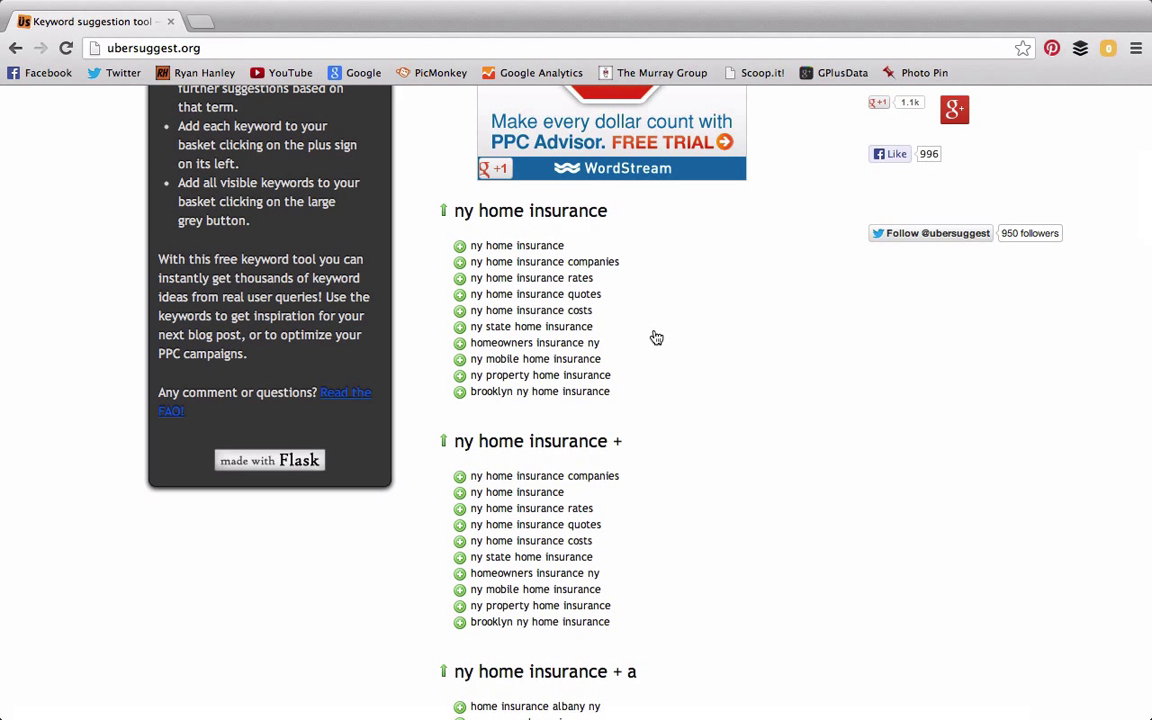
scroll(656, 337, down, 1)
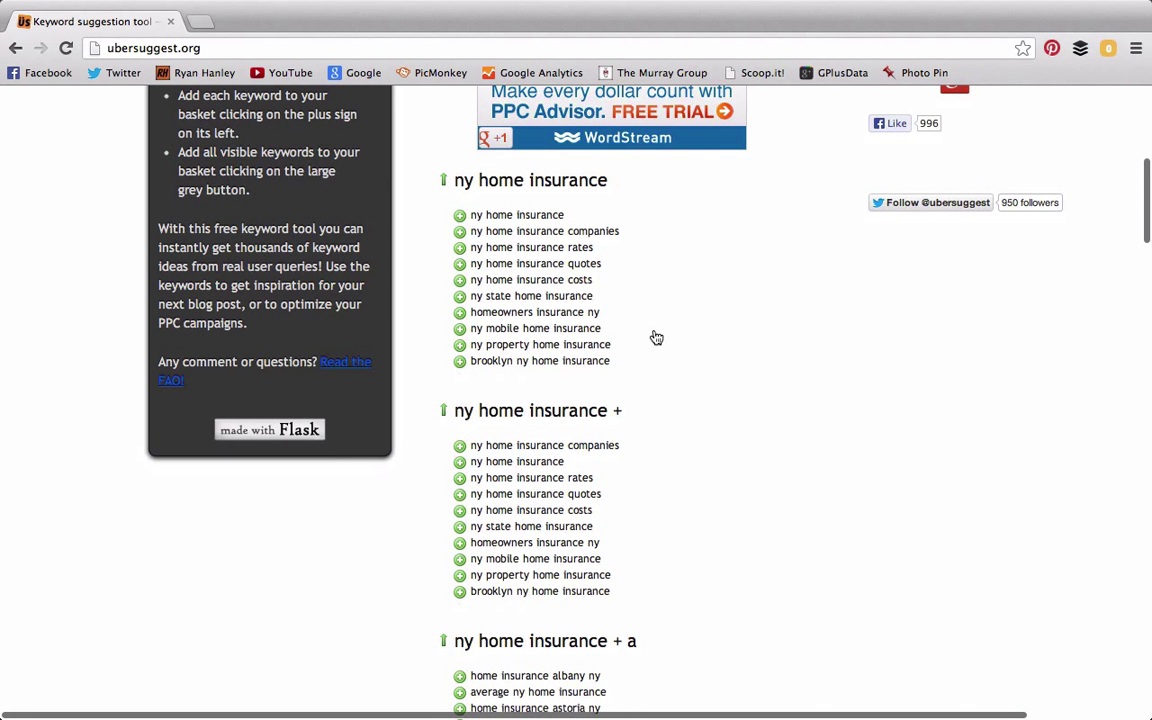
scroll(656, 337, down, 4)
scroll(656, 337, down, 3)
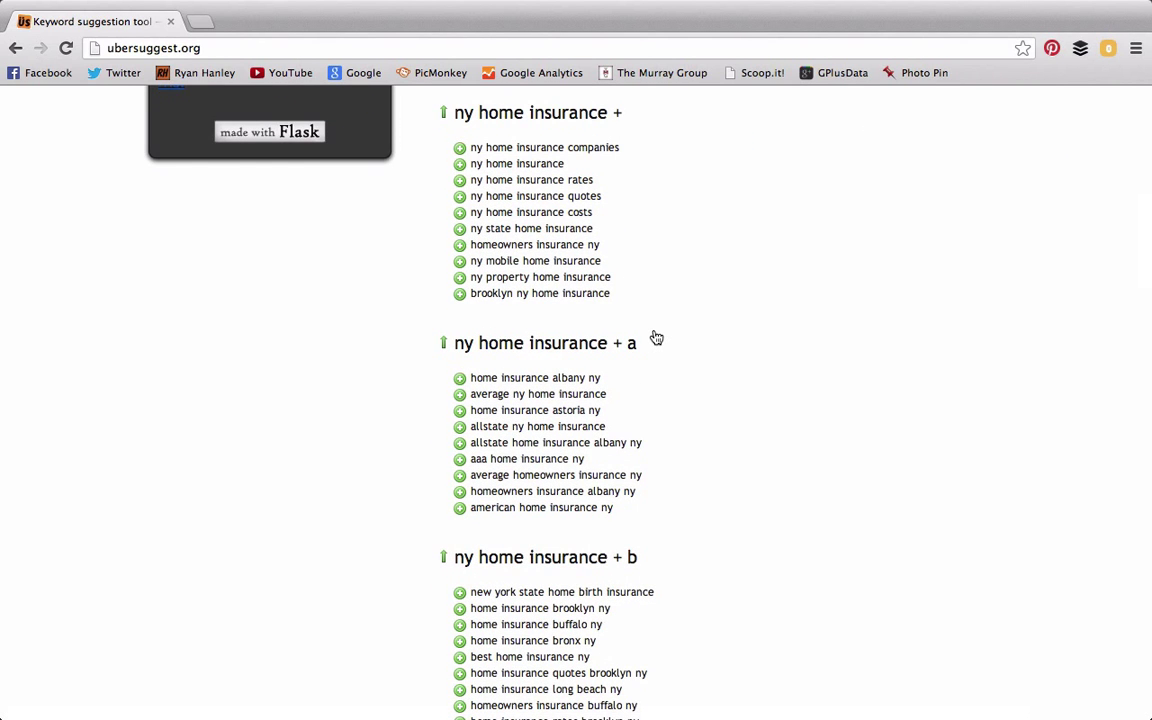
scroll(656, 337, down, 6)
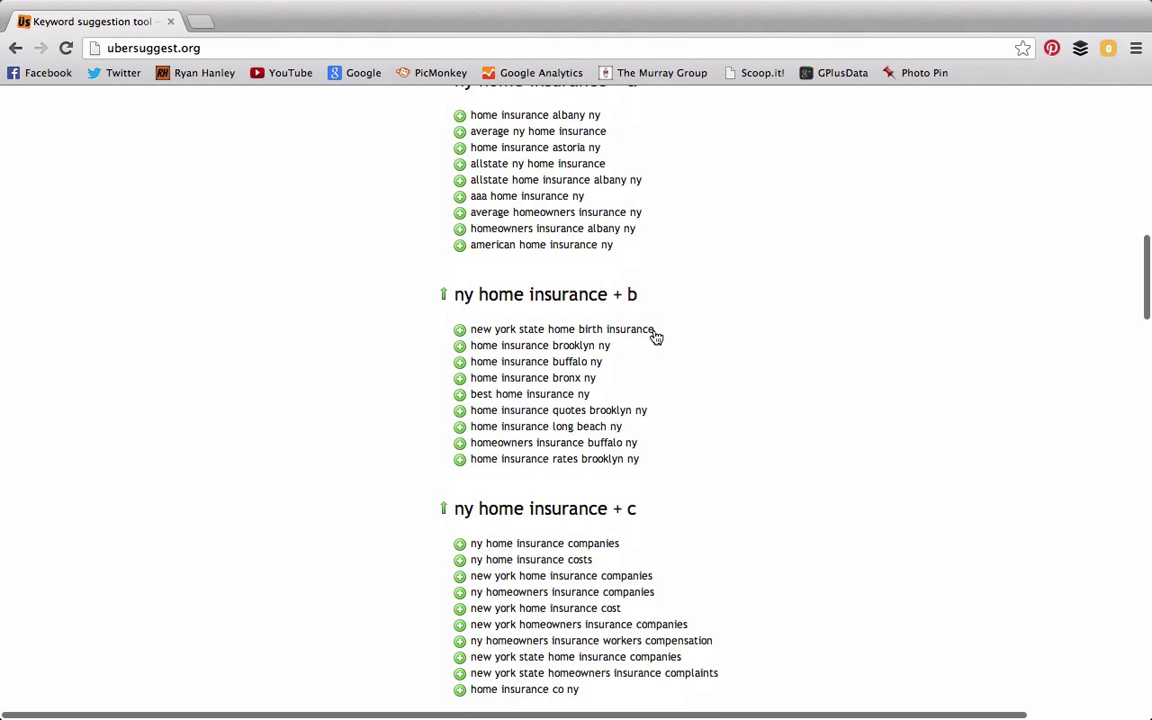
scroll(656, 337, down, 1)
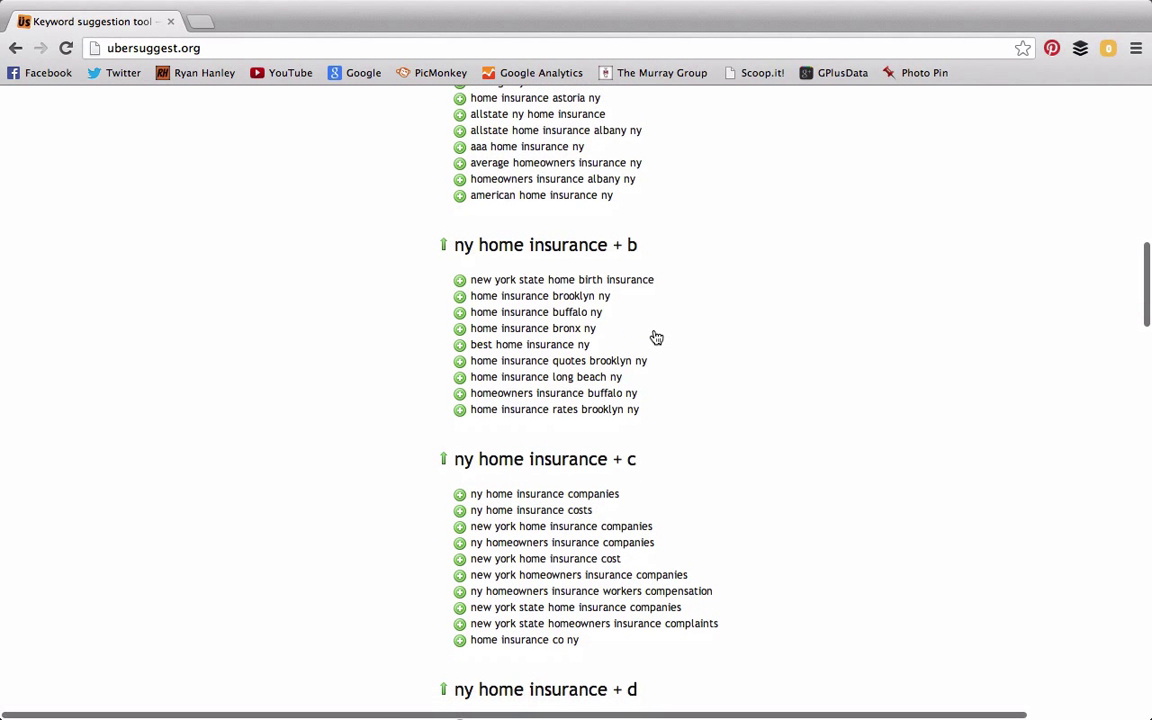
scroll(656, 337, down, 1)
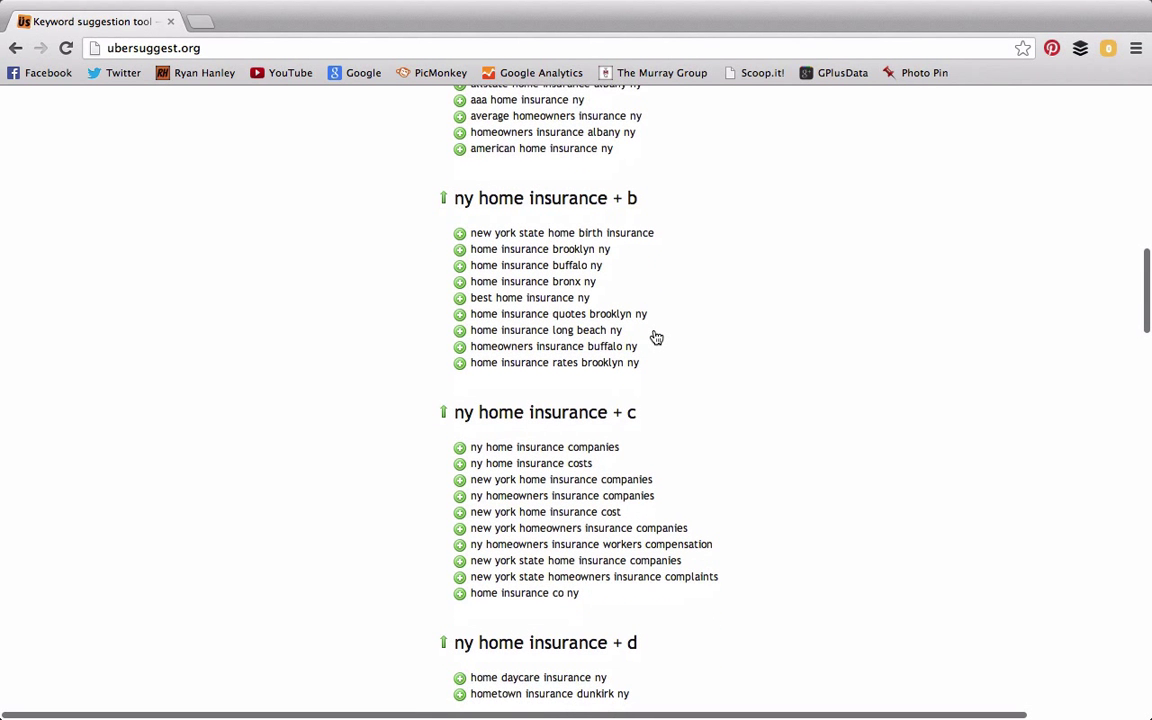
scroll(656, 337, down, 2)
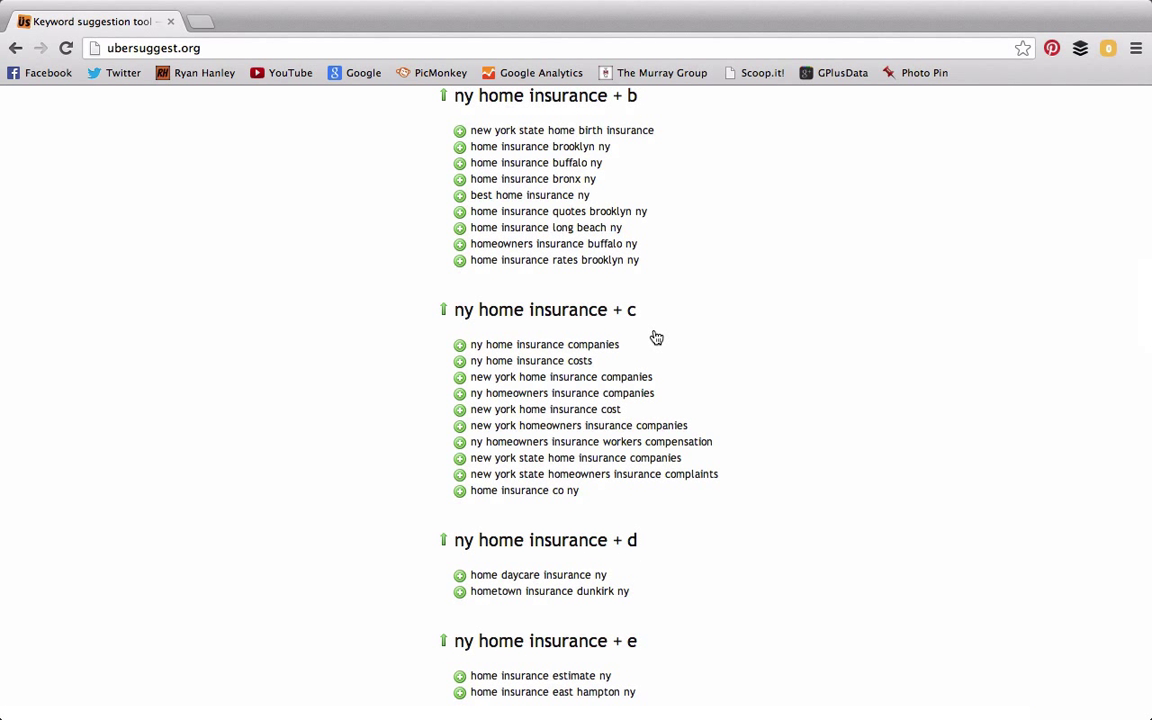